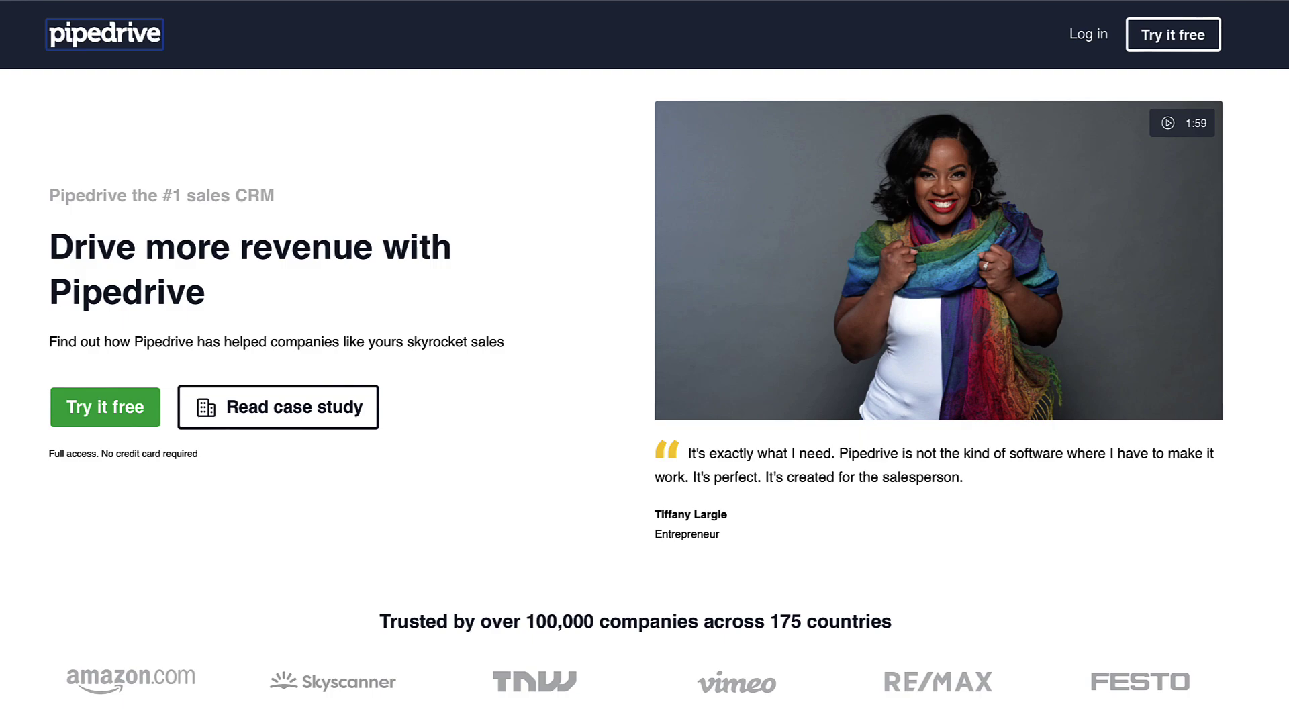
- Scroll down the Pipedrive homepage until 'How to use Pipedrive in 4 steps' is in view
scroll(644, 403, "down", 10)
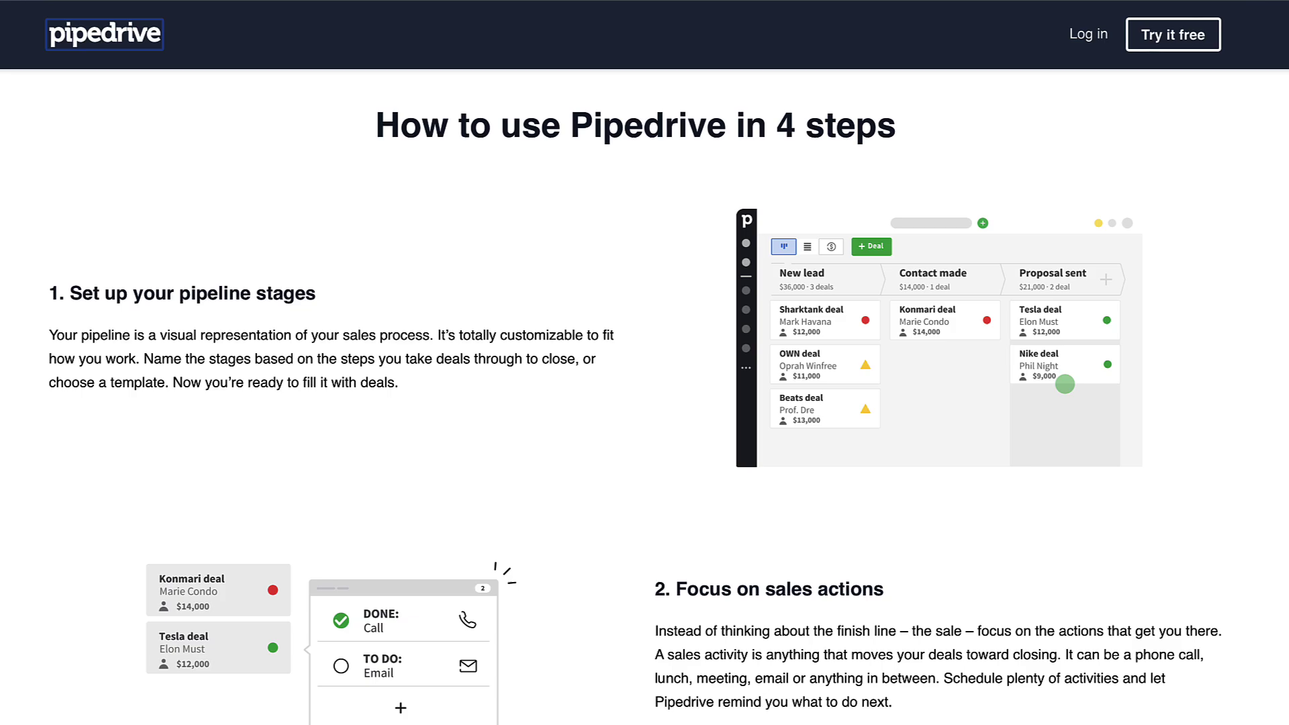
scroll(644, 403, "down", 3)
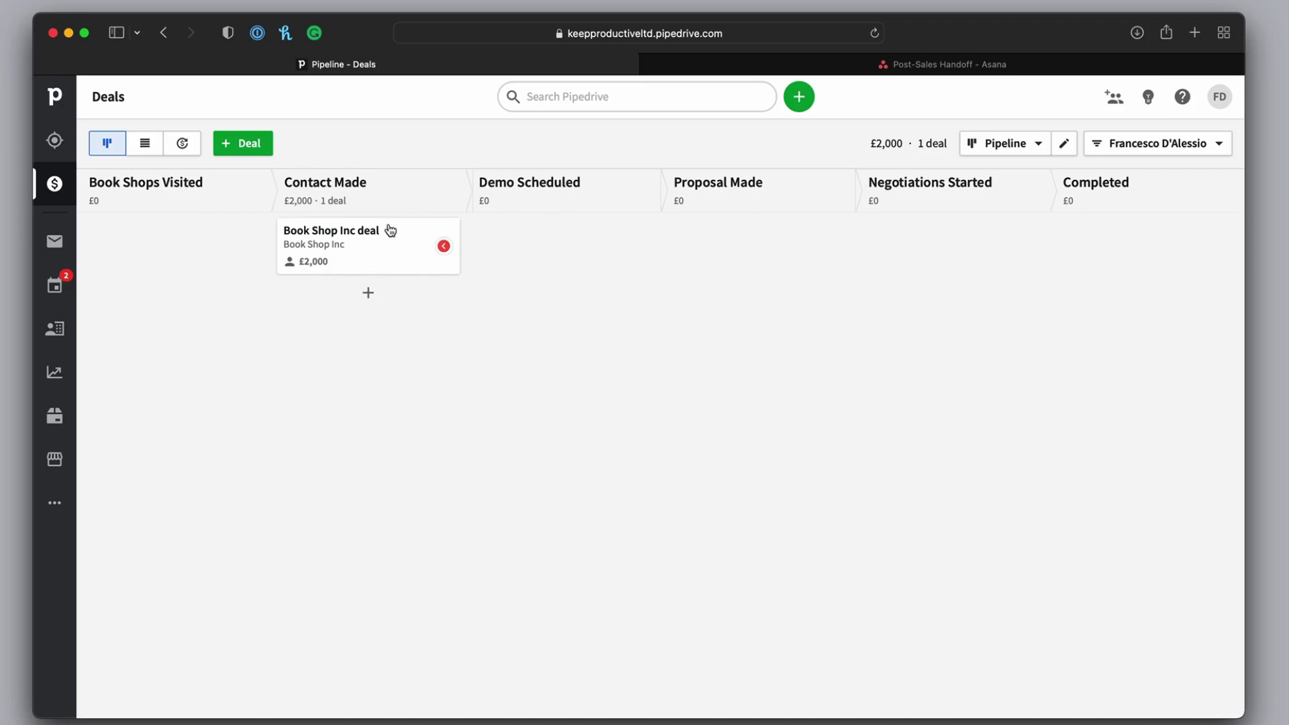
left_click(394, 252)
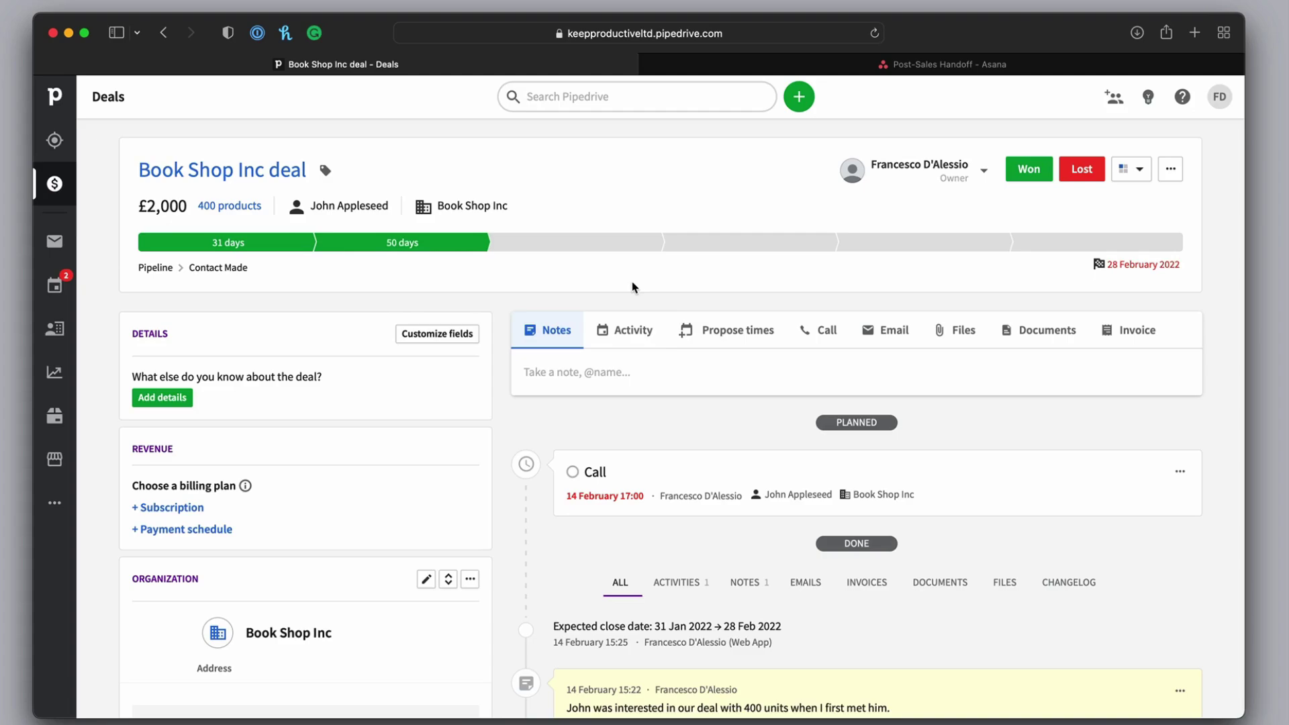
left_click(55, 185)
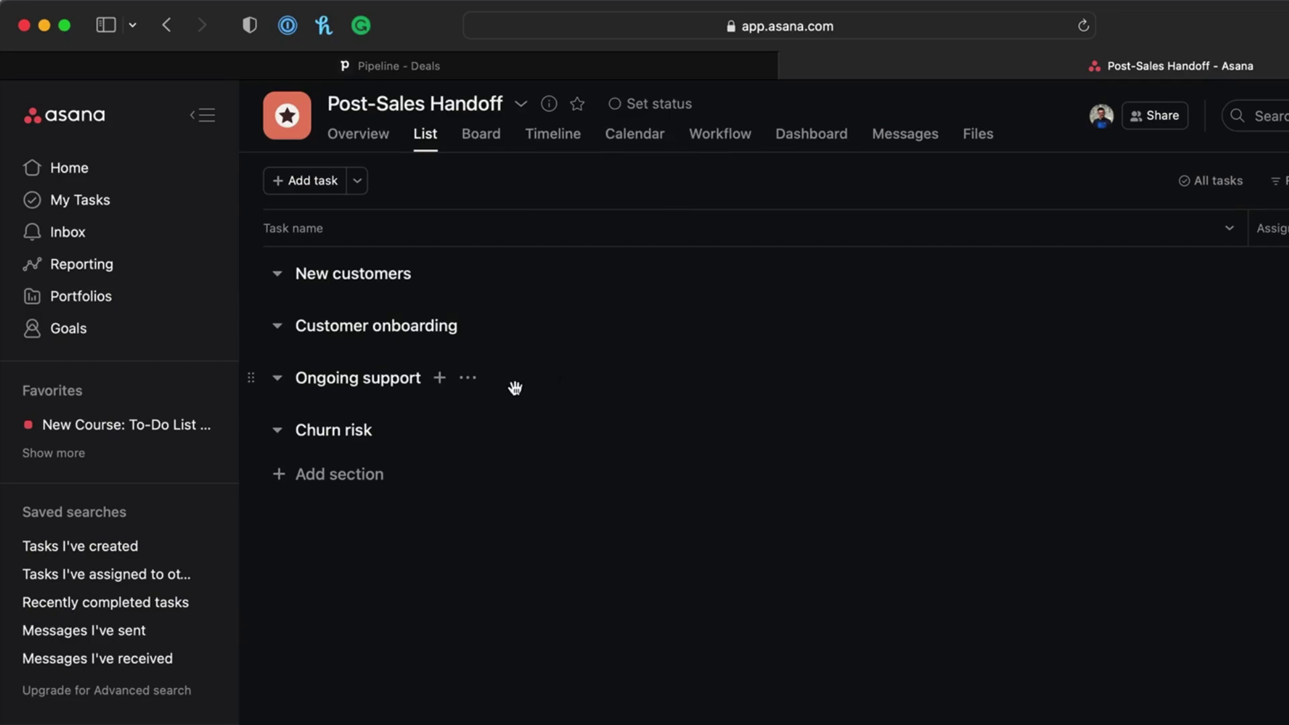
- Return to the Pipeline - Deals tab showing the £2,000 Book Shop Inc deal in Contact Made
left_click(544, 73)
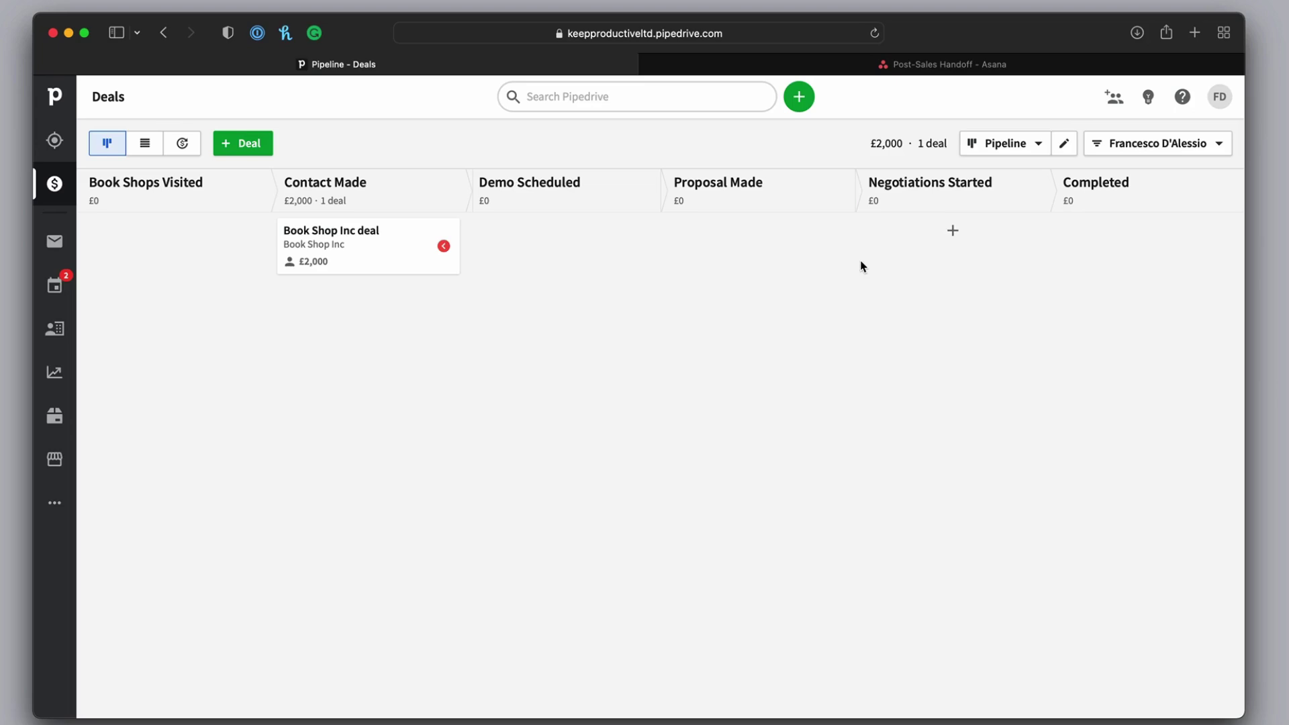
- Go through Company settings and Tools and apps to the Asana (new) integration page
left_click(1220, 97)
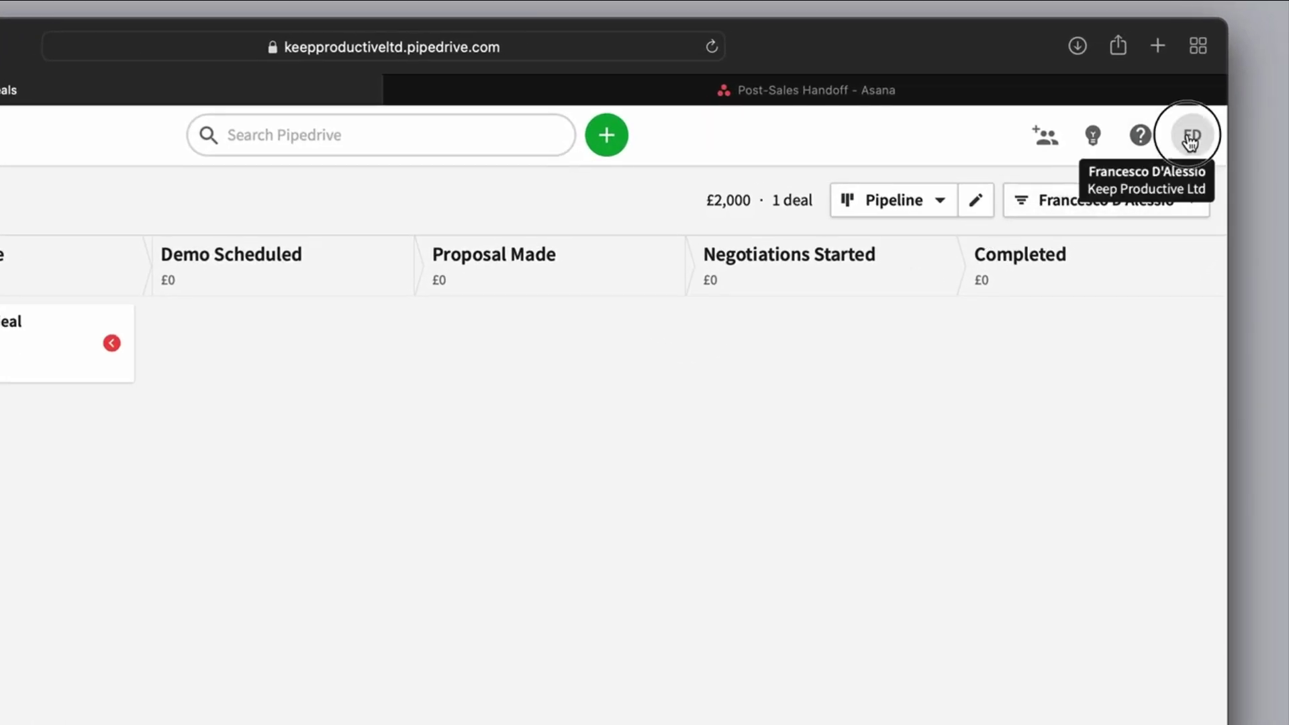
left_click(1072, 388)
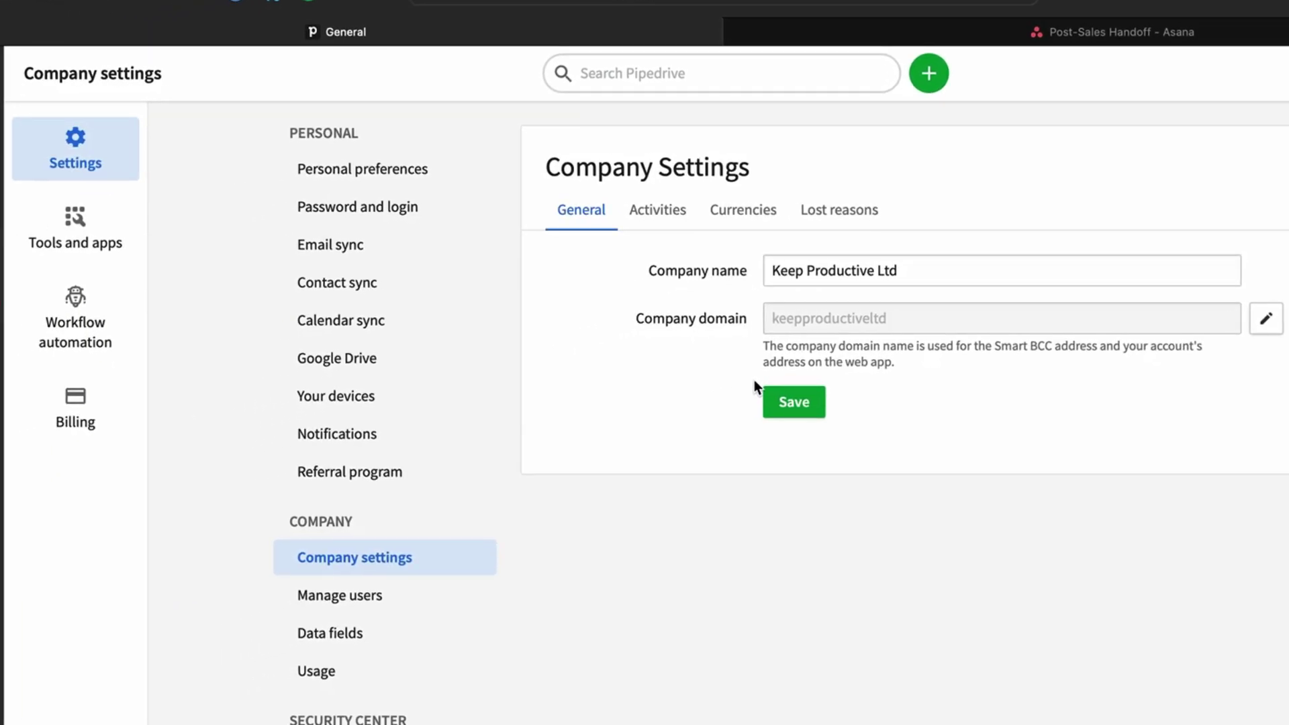
left_click(96, 219)
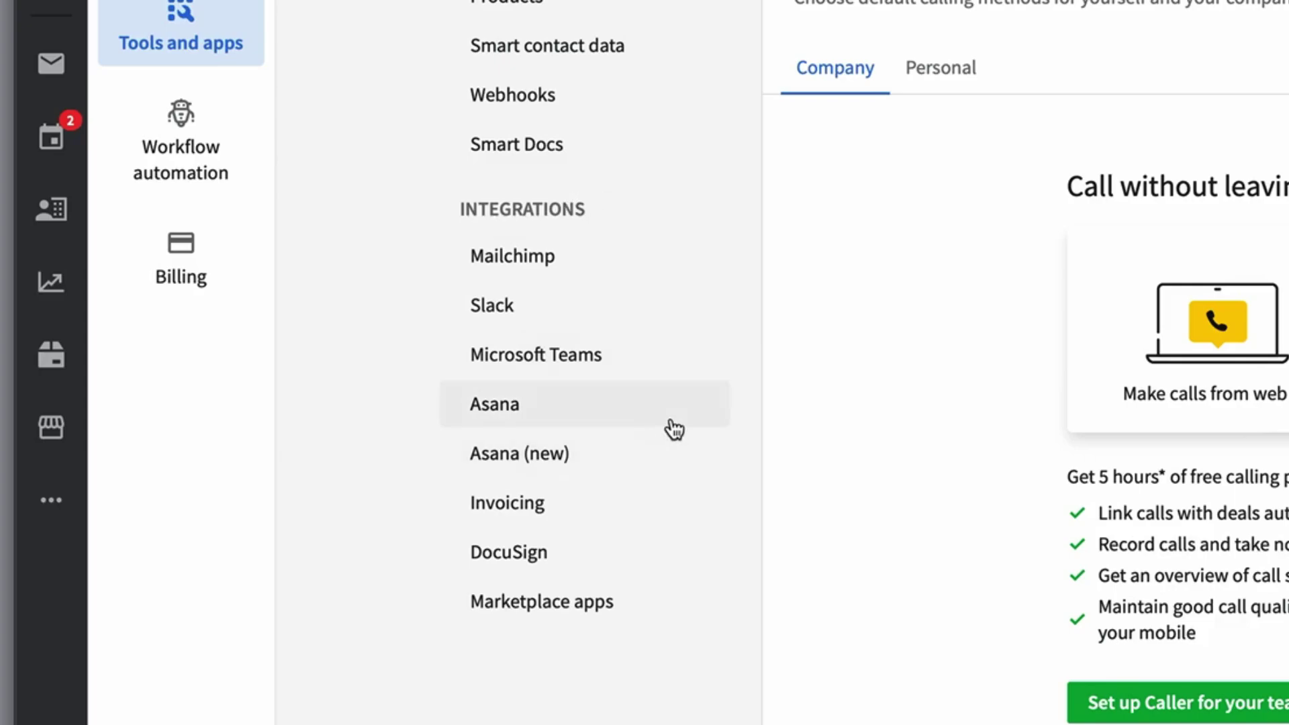
left_click(670, 428)
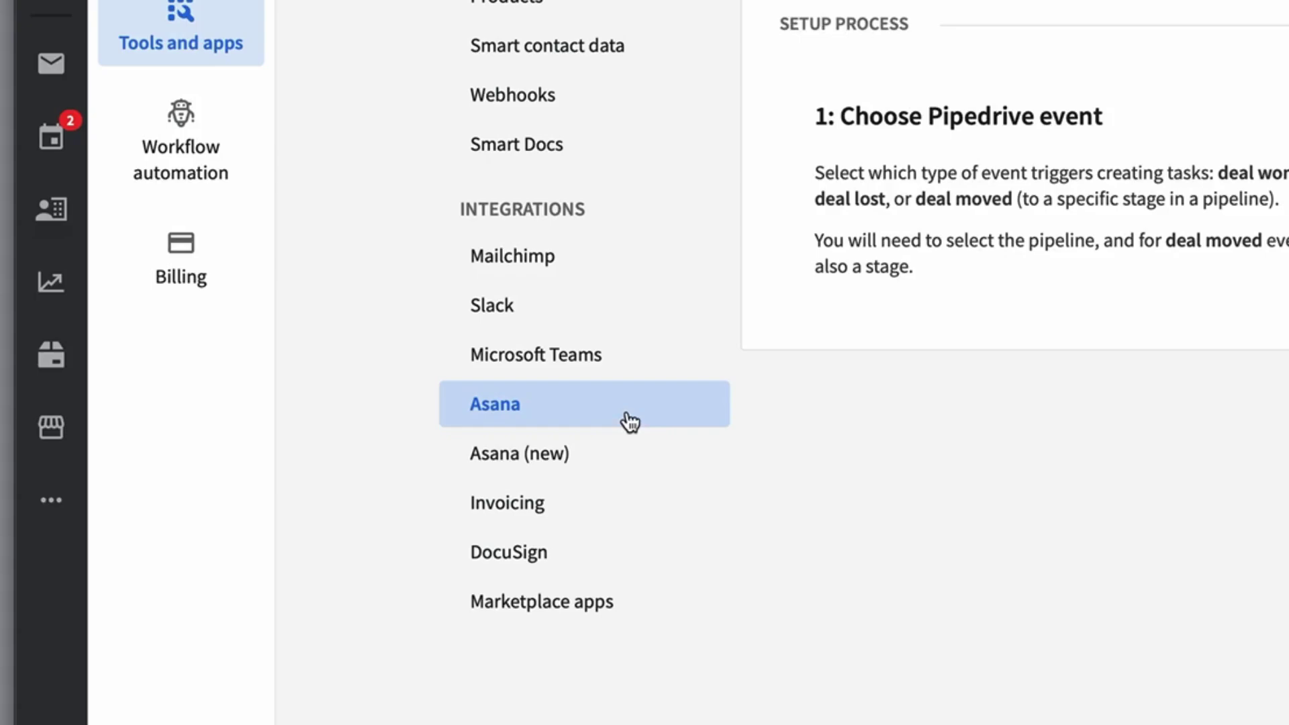
left_click(630, 463)
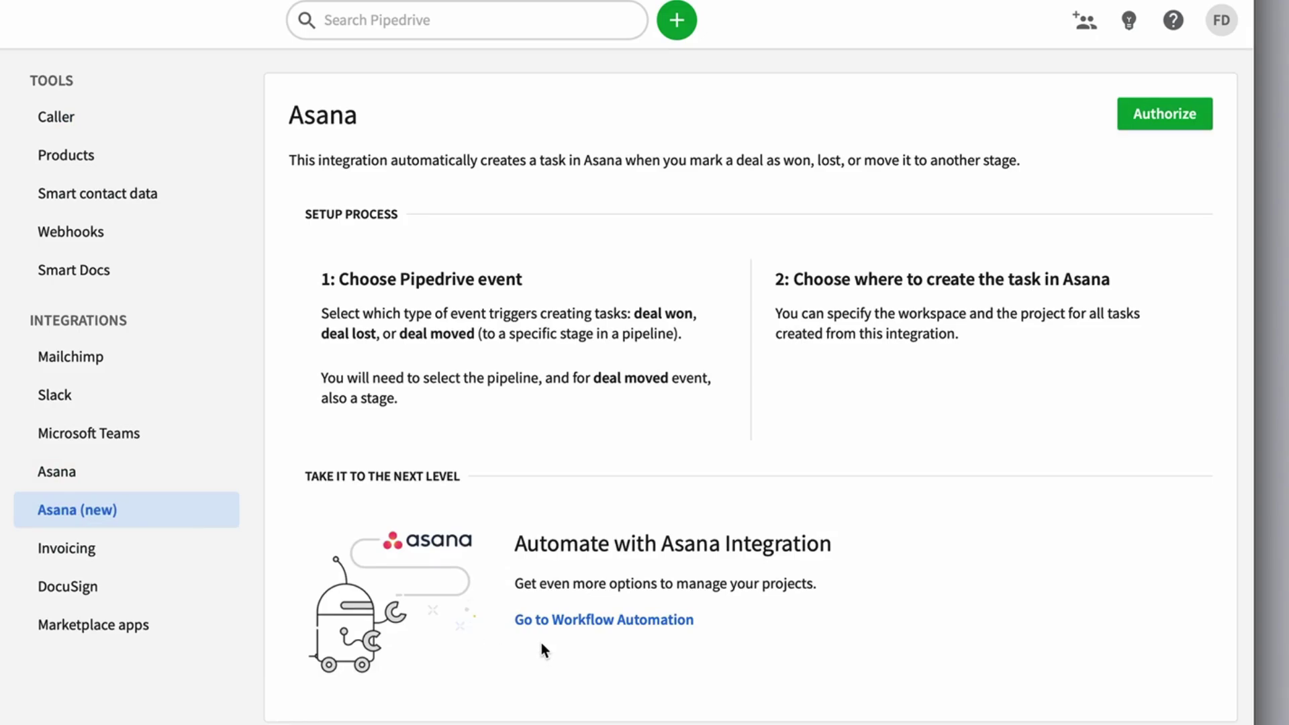
- Switch to the original Asana integration and authorize the Asana account for it
left_click(164, 483)
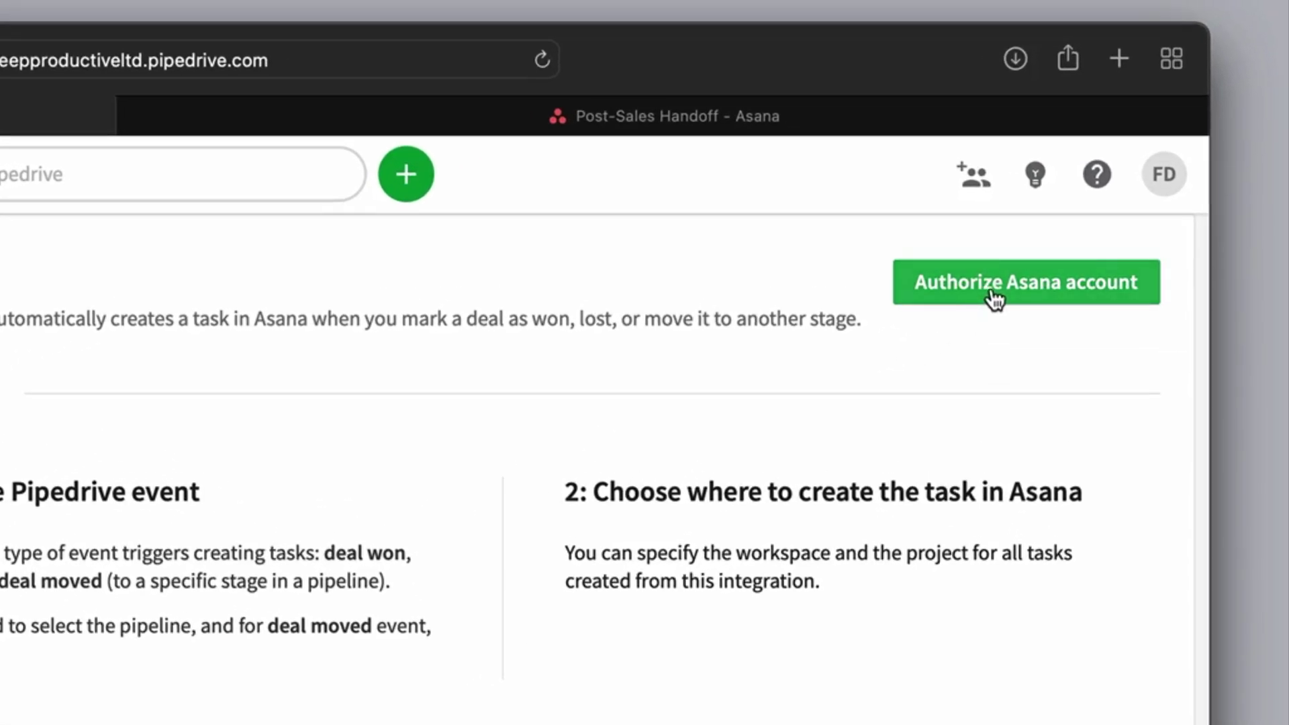
left_click(994, 298)
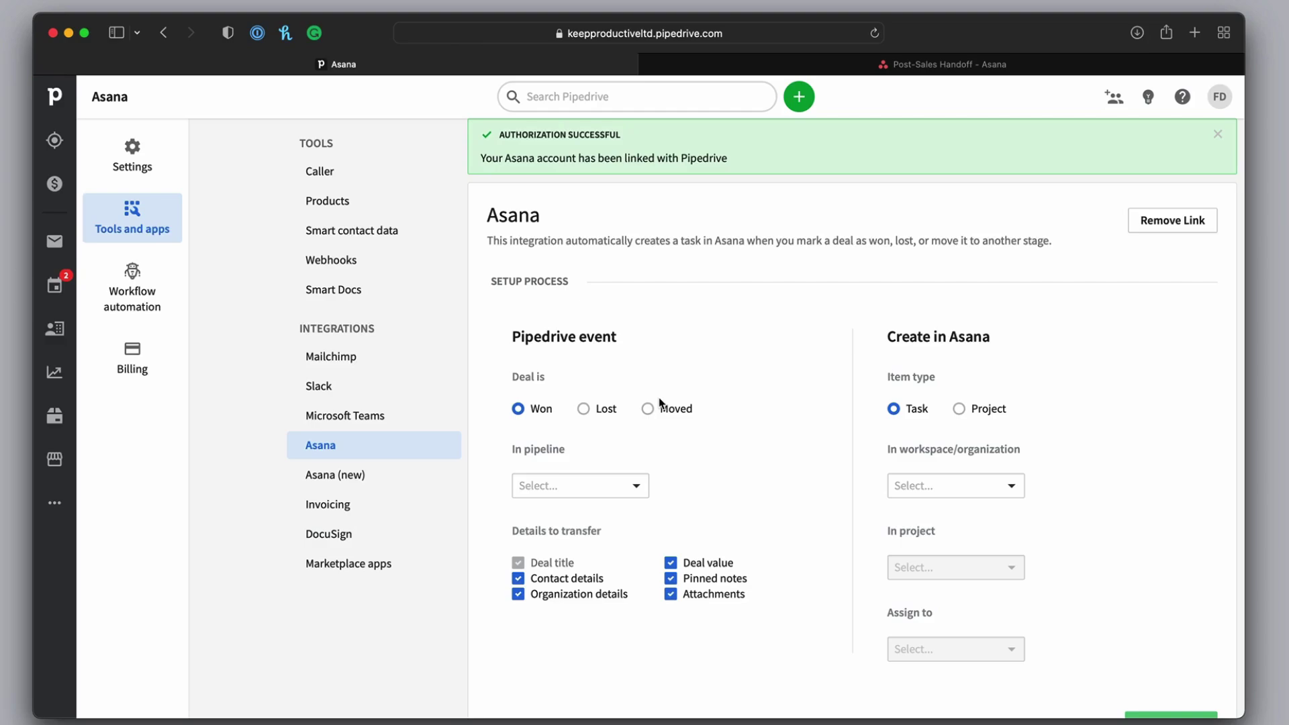
- Trigger the integration on deals moved to Negotiations Started in the pipeline named Pipeline
scroll(659, 403, "down", 2)
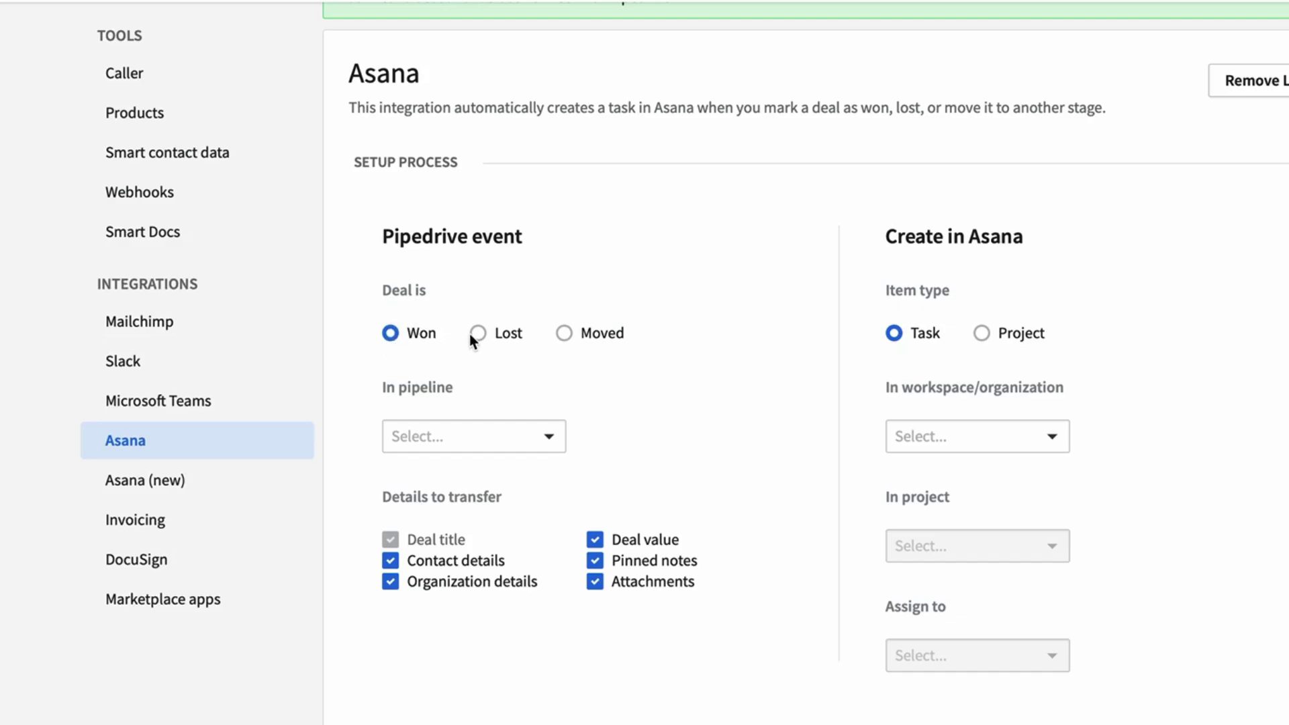
left_click(565, 333)
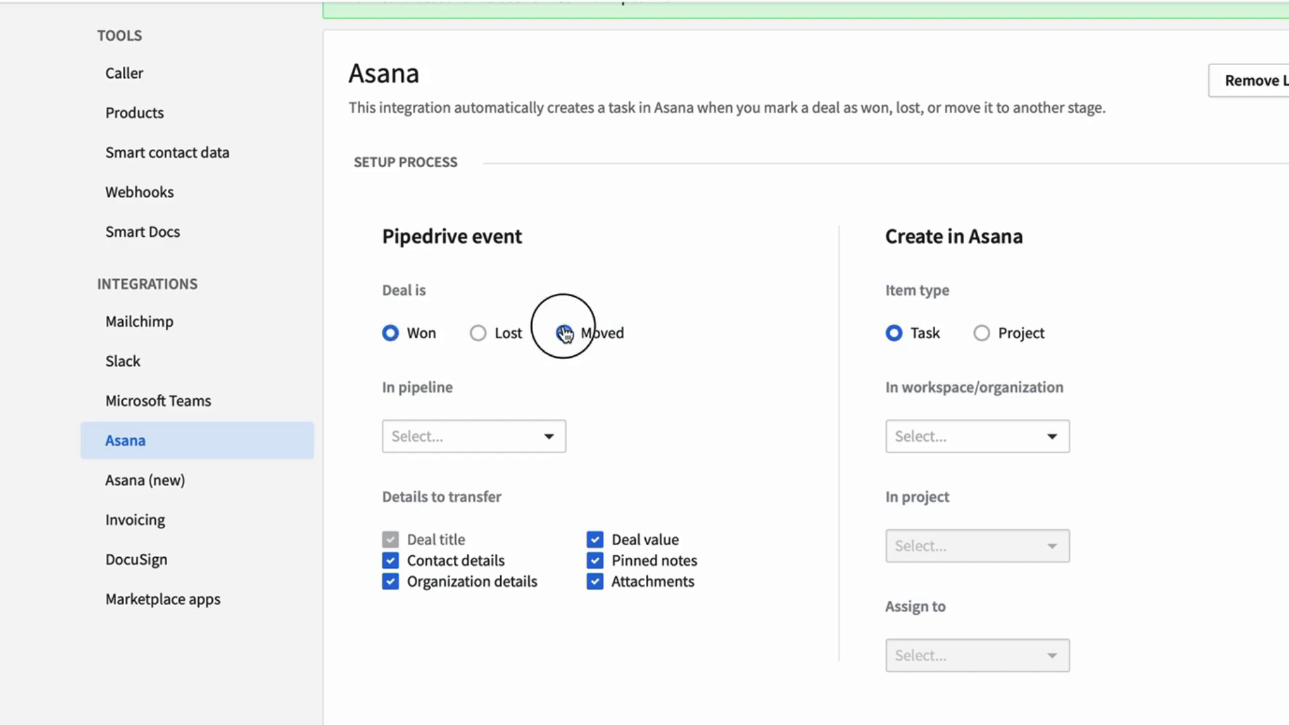
left_click(501, 439)
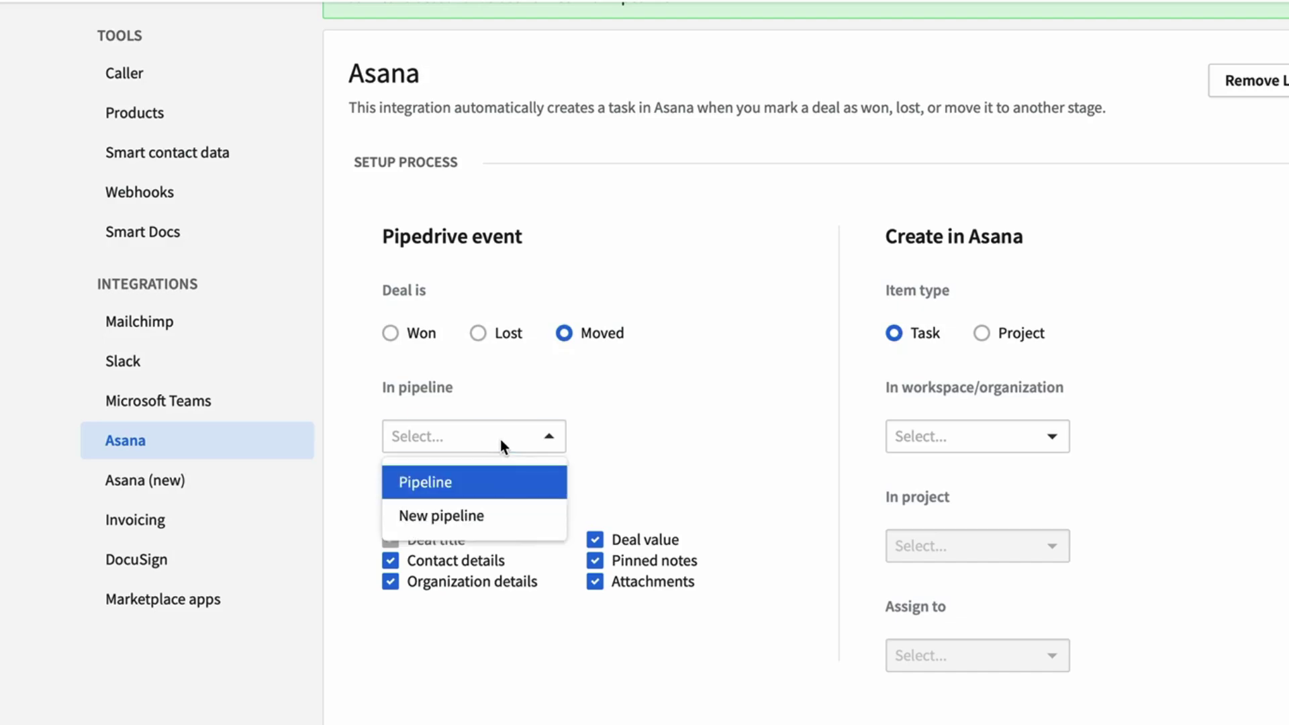
left_click(500, 488)
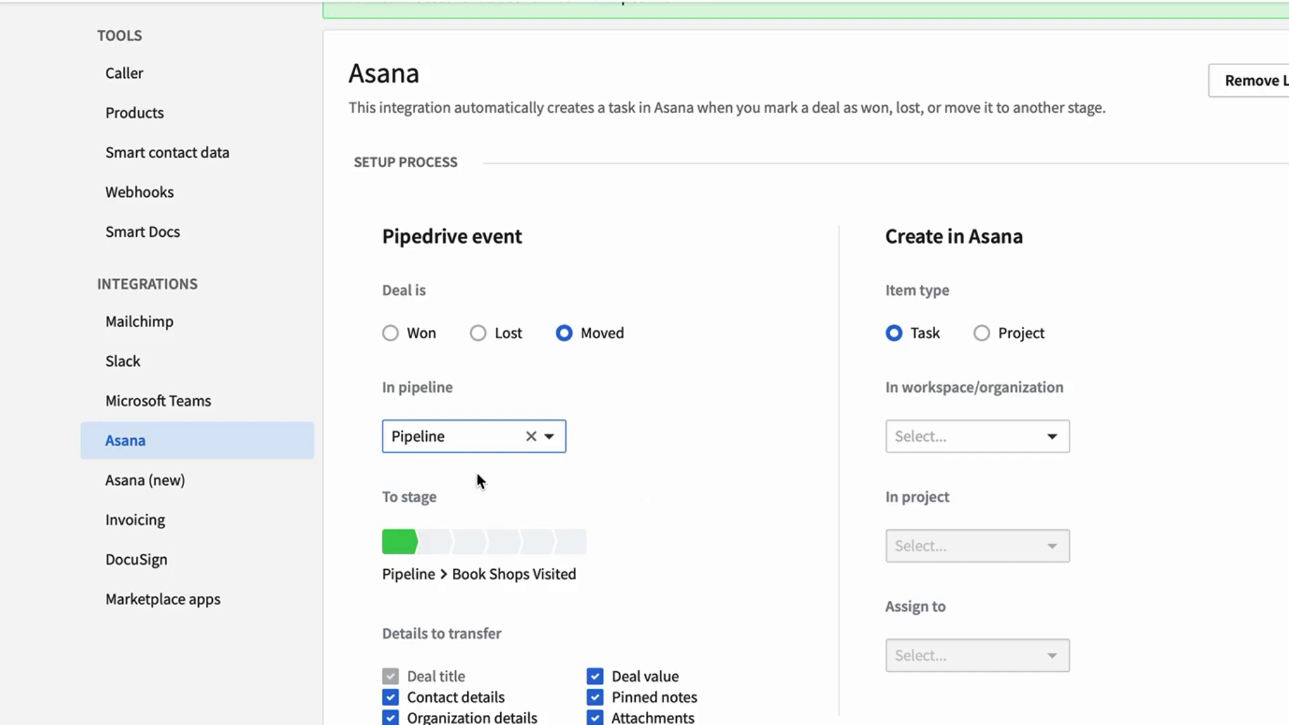
left_click(539, 549)
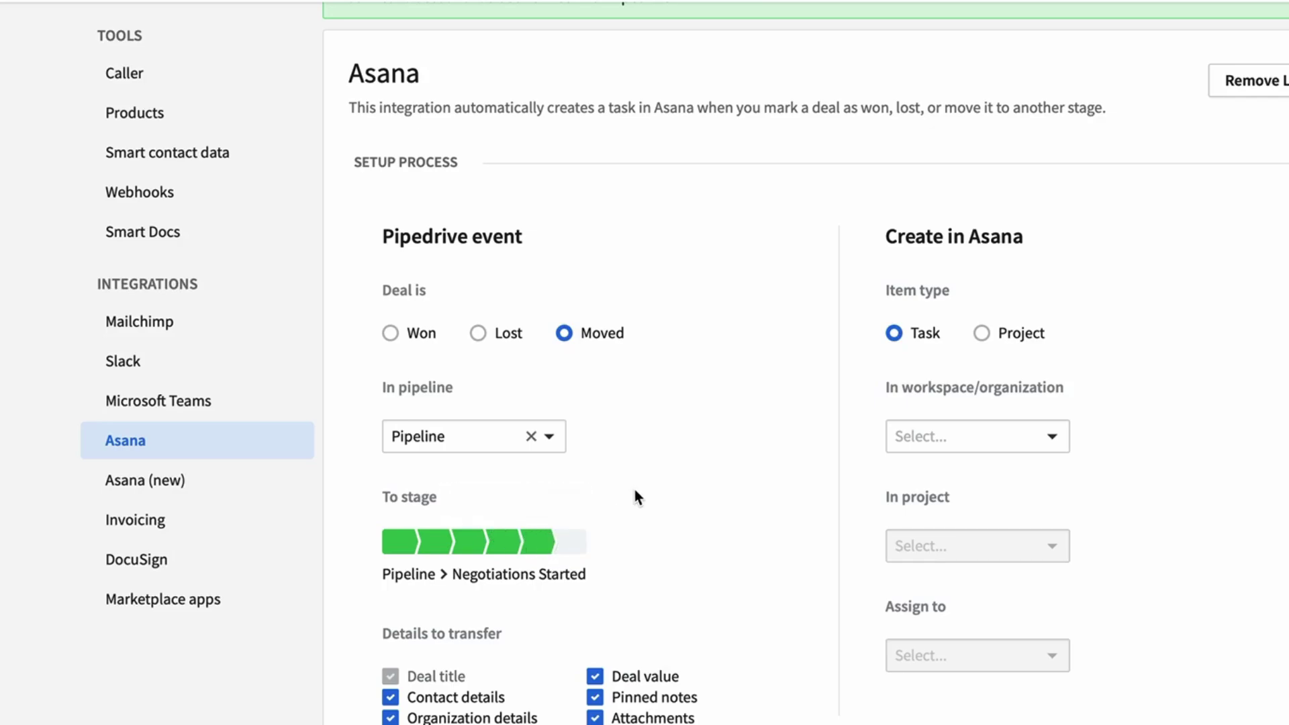
scroll(636, 491, "down", 2)
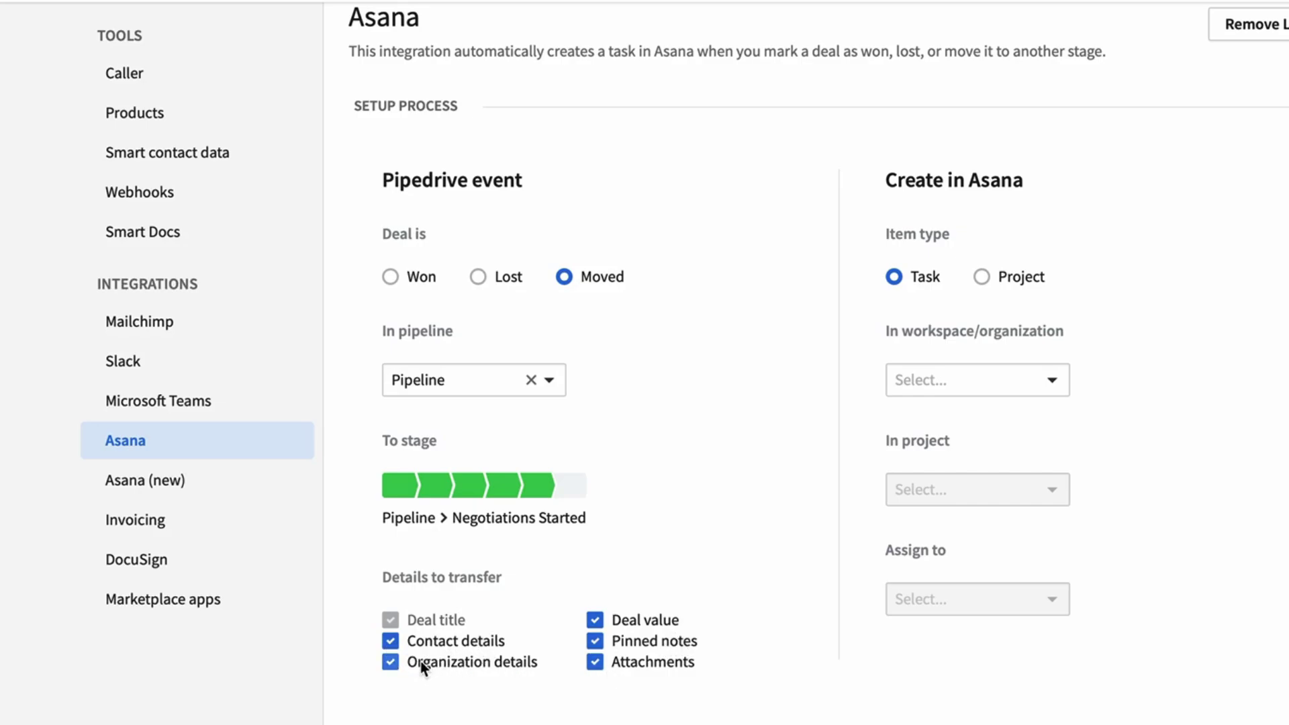
- Stop transferring organization details while keeping contact details included
left_click(390, 643)
left_click(392, 664)
left_click(392, 643)
- Send tasks to Keep Productive's Post-Sales Handoff project, assign them to the teammate, and save
left_click(935, 381)
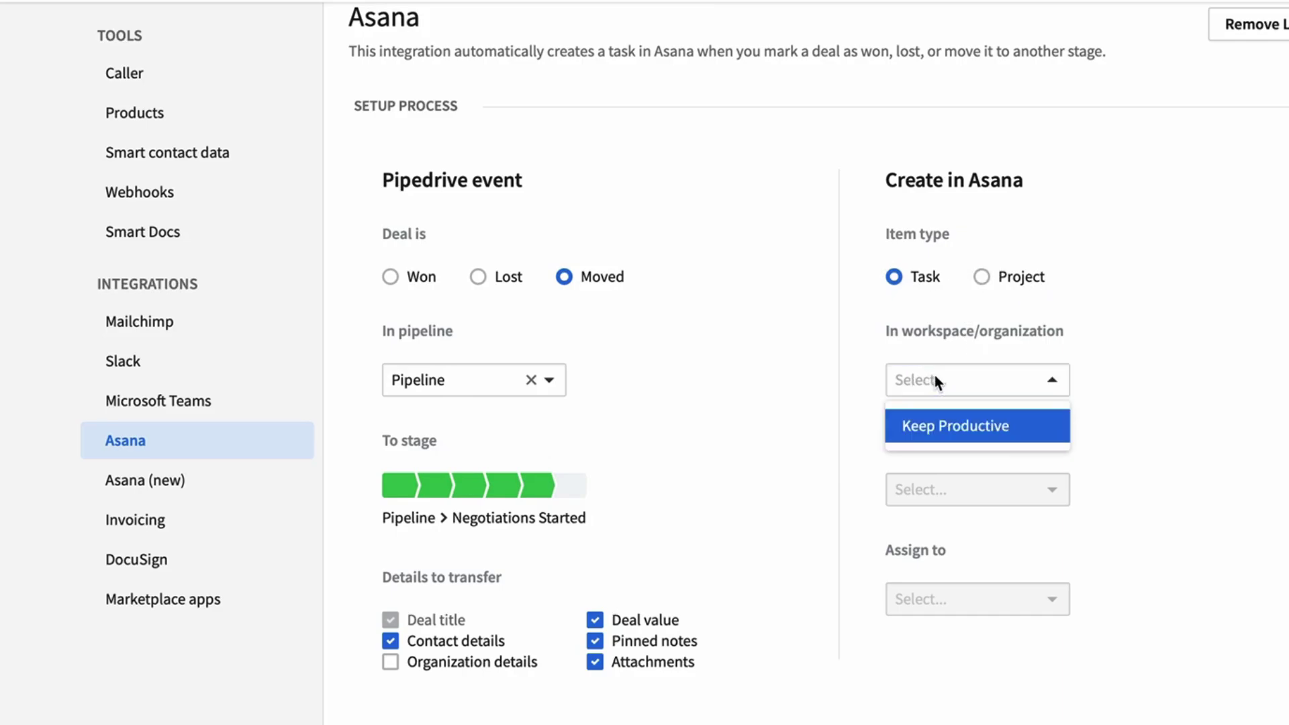
left_click(937, 436)
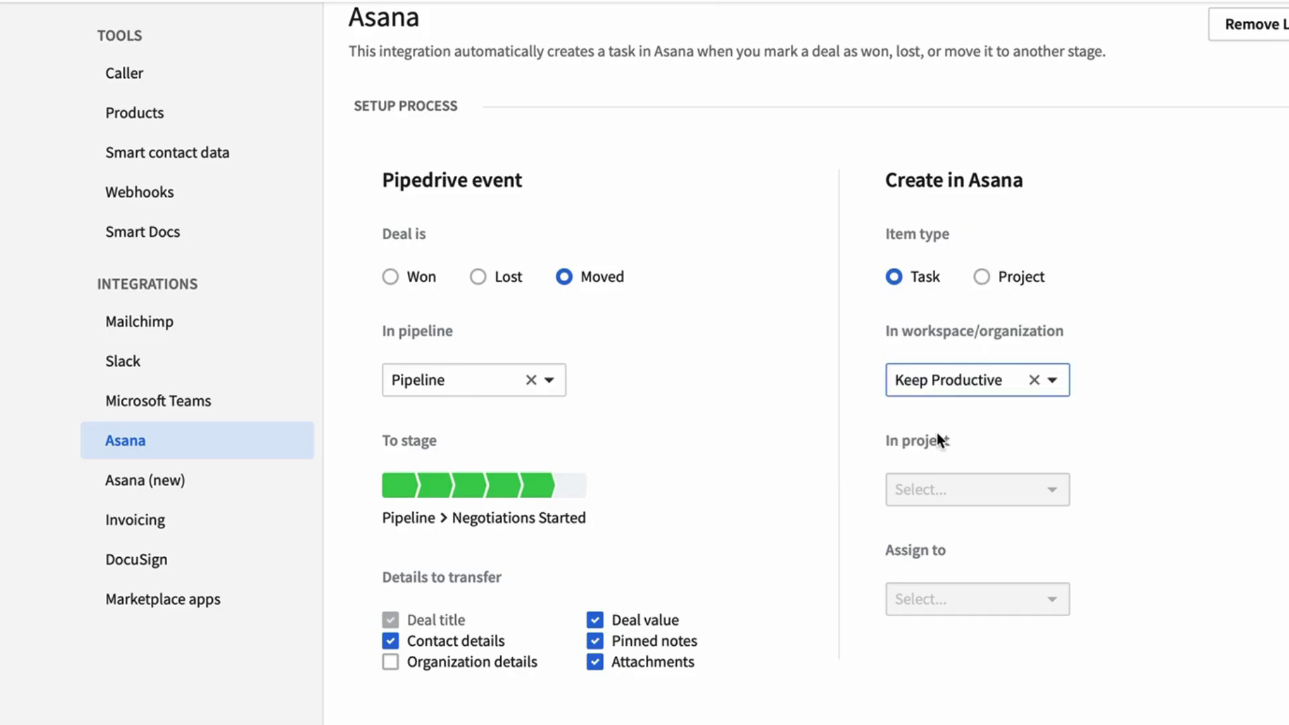
left_click(952, 487)
left_click(959, 566)
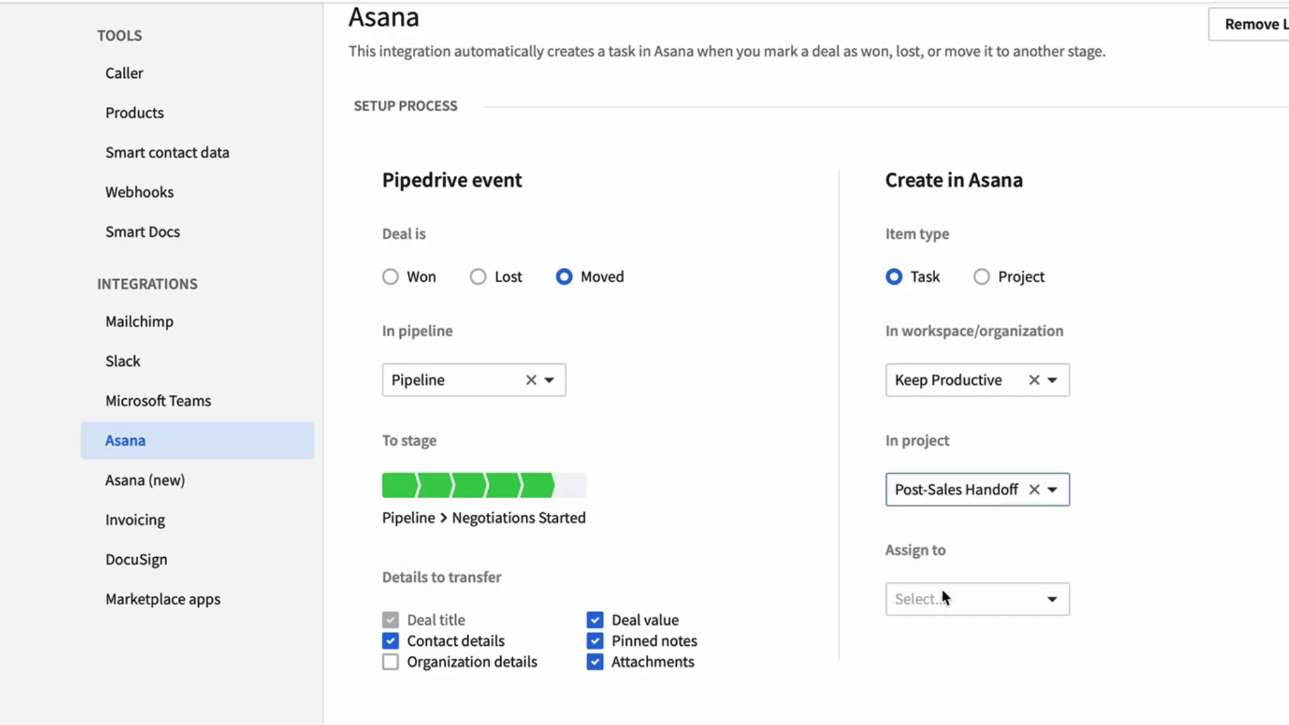
left_click(947, 598)
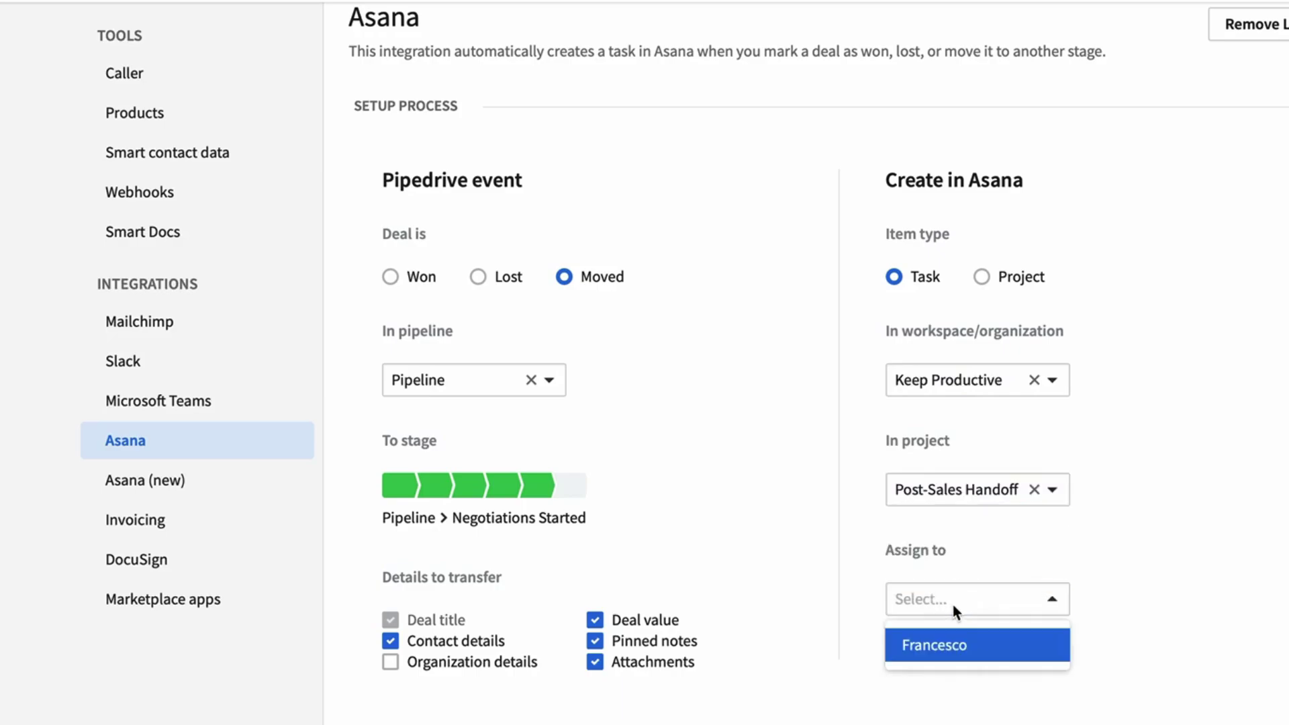
left_click(952, 641)
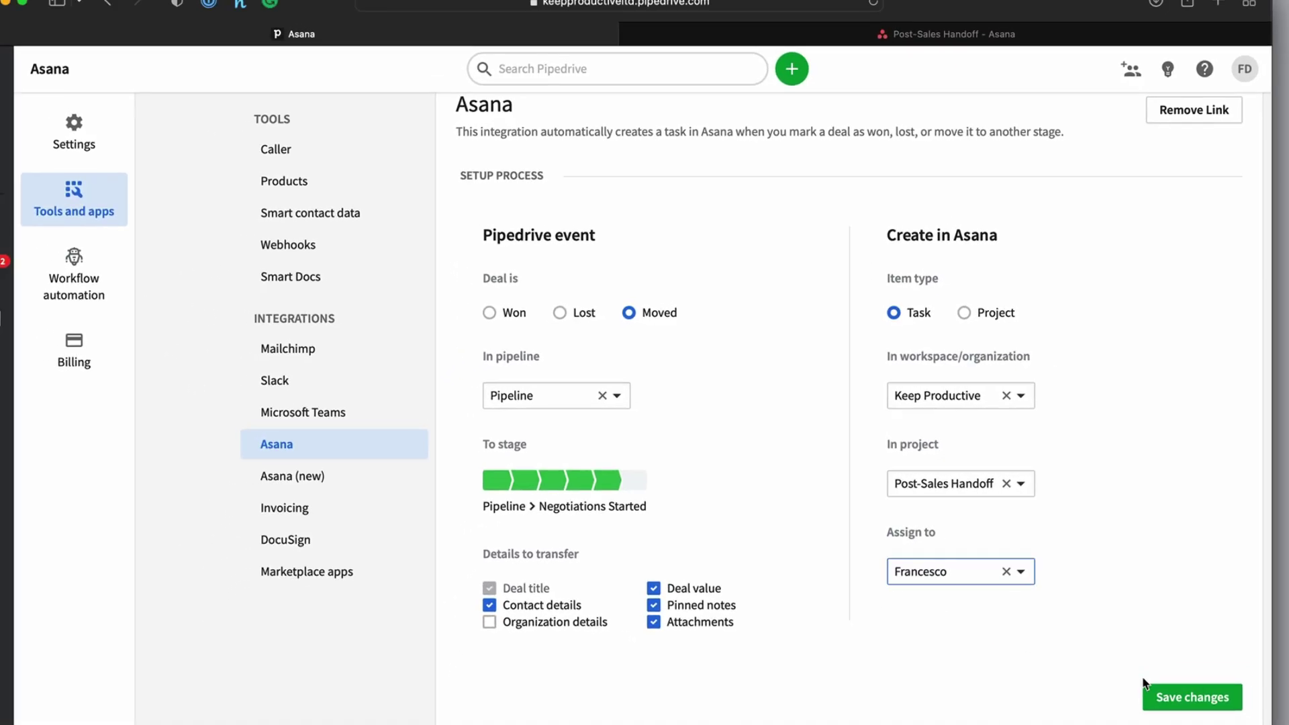
left_click(1178, 701)
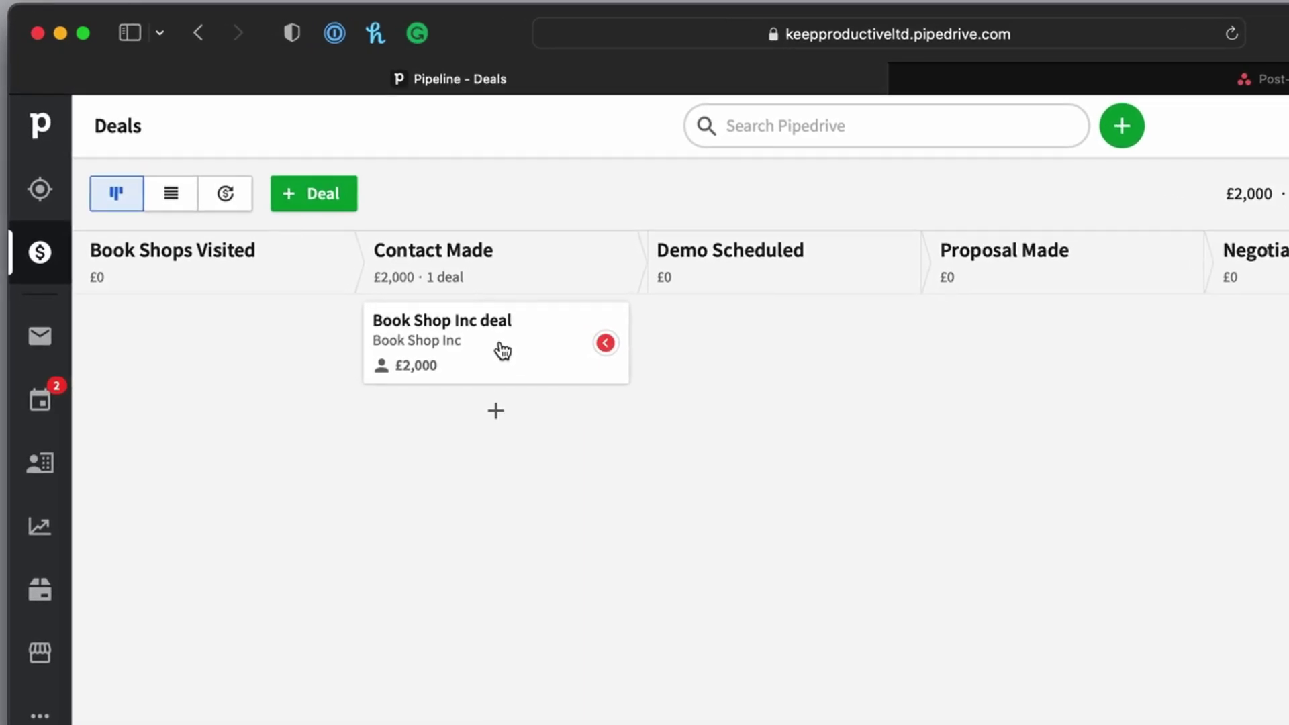
- Drag the Book Shop Inc deal card from Contact Made into Negotiations Started
left_click_drag(503, 347, 1288, 298)
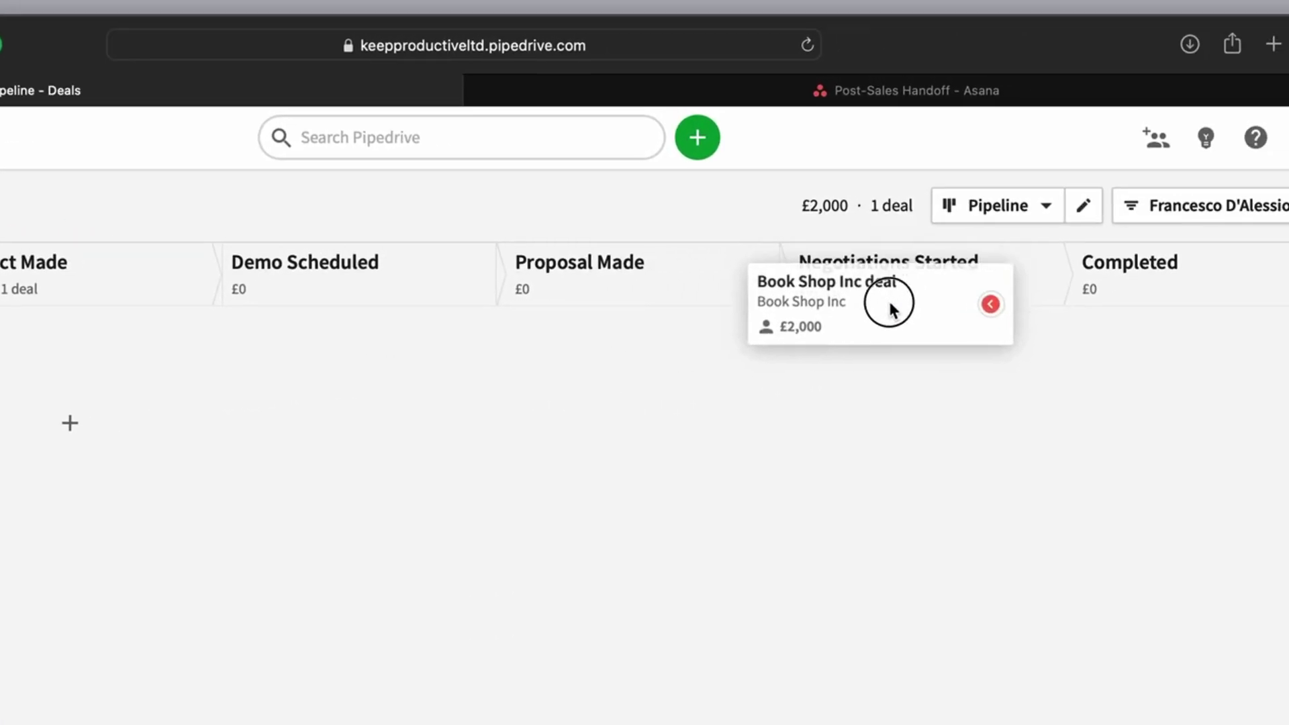
left_click_drag(891, 309, 950, 373)
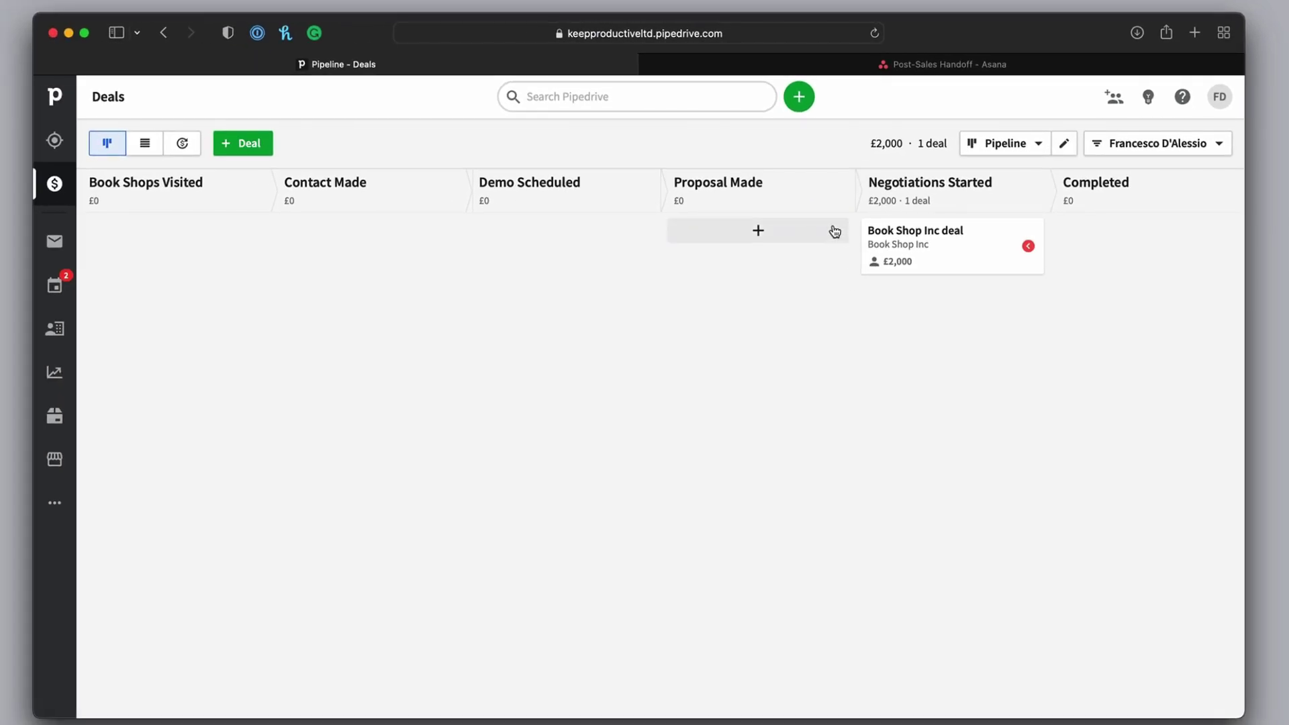
- Open the Book Shop Inc deal task in Asana to check its contact details and £2,000 value
left_click(866, 64)
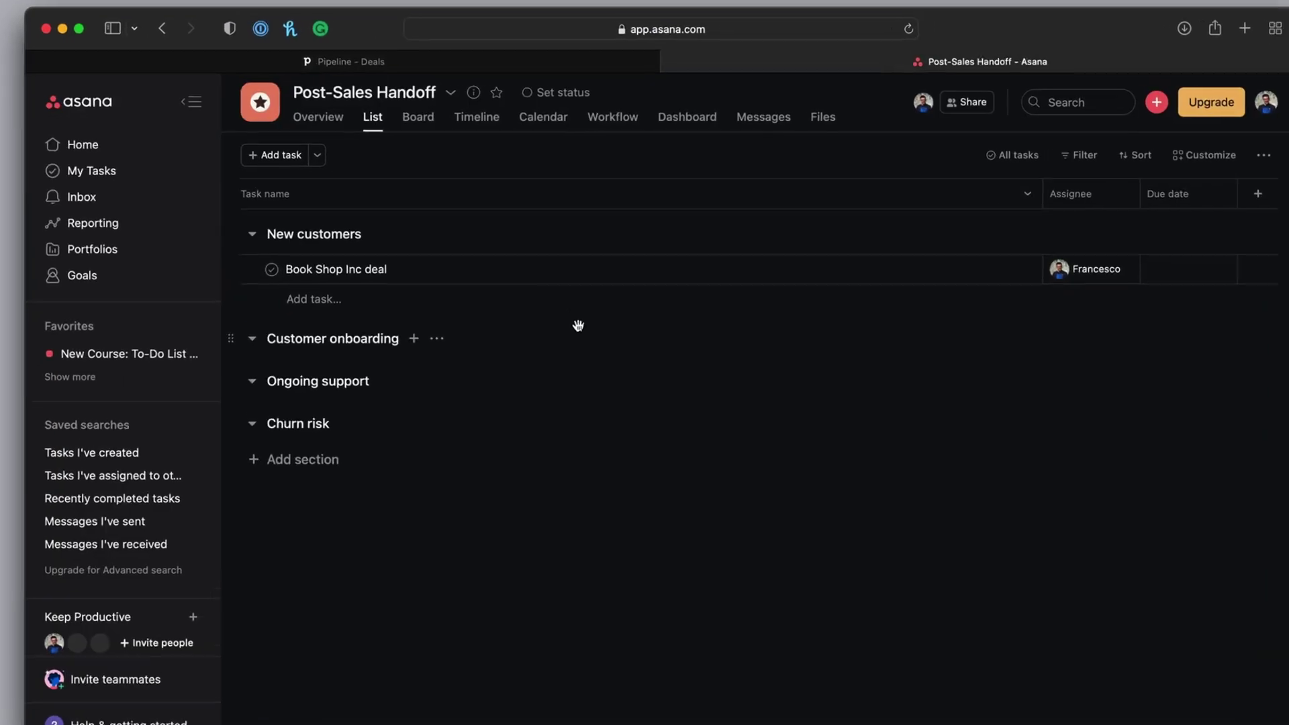
left_click(343, 269)
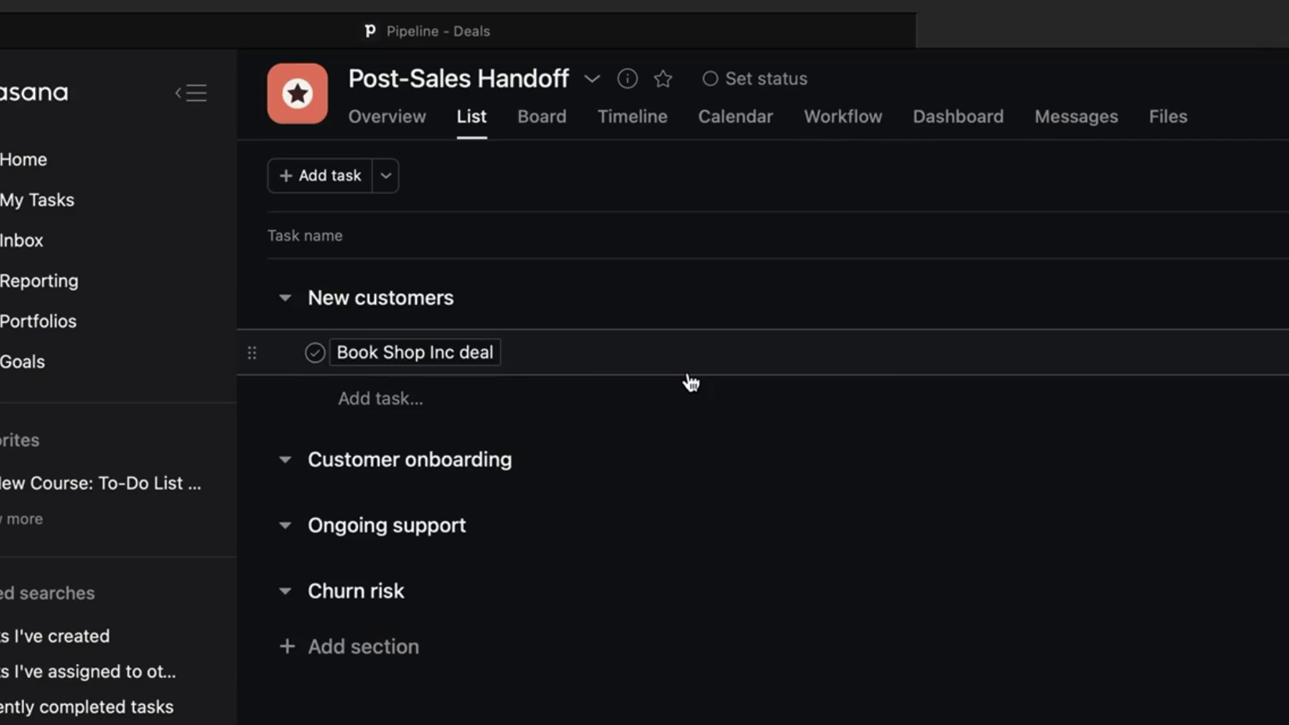
left_click(1288, 351)
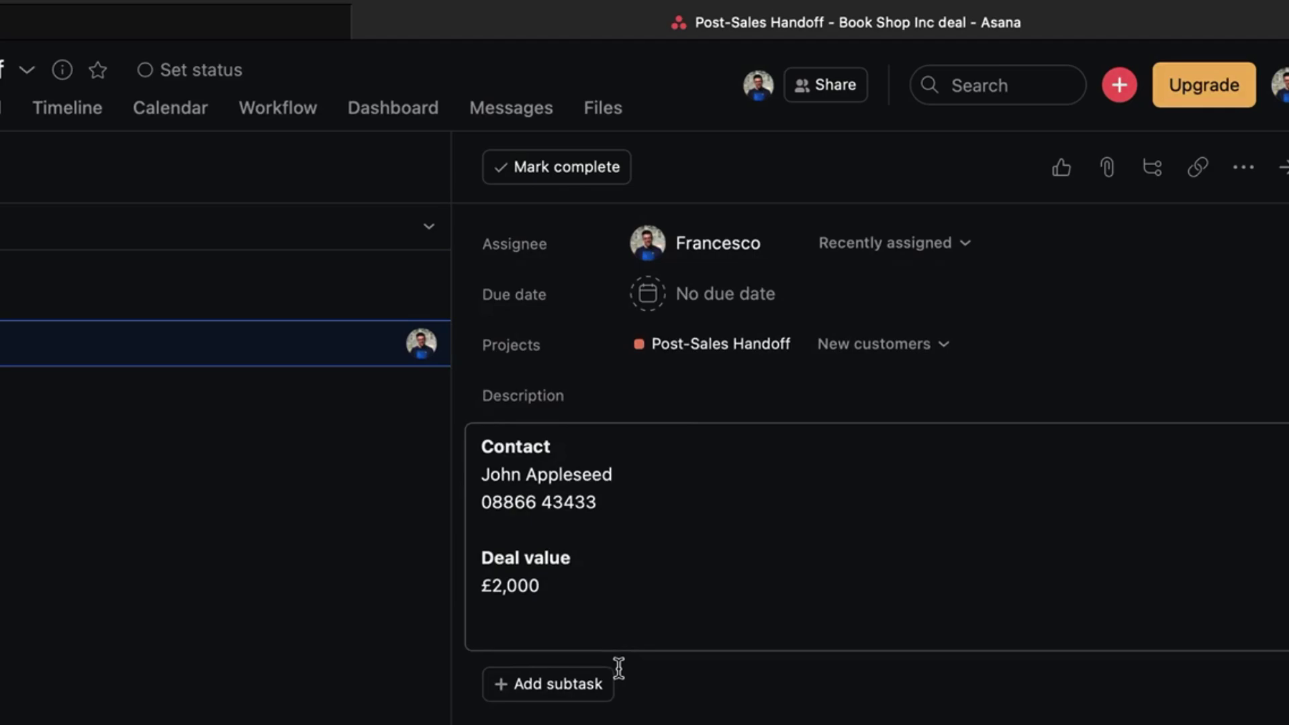
left_click(617, 668)
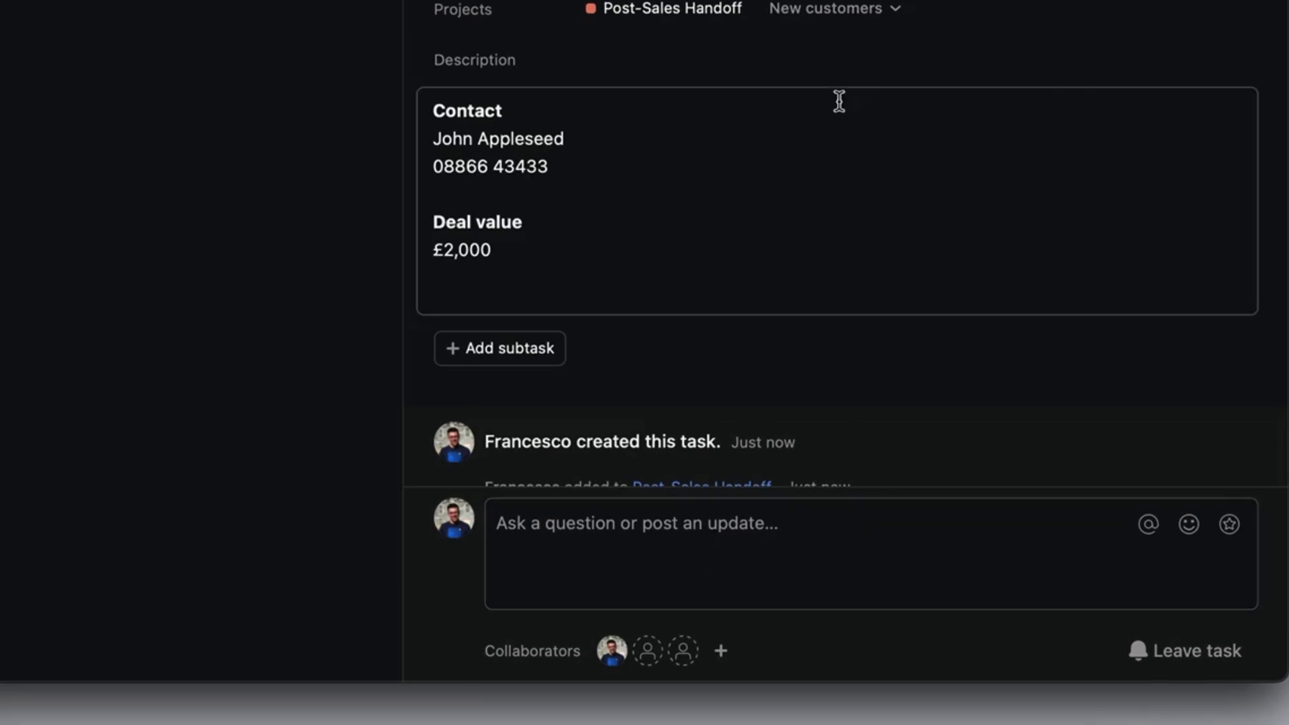
left_click(895, 10)
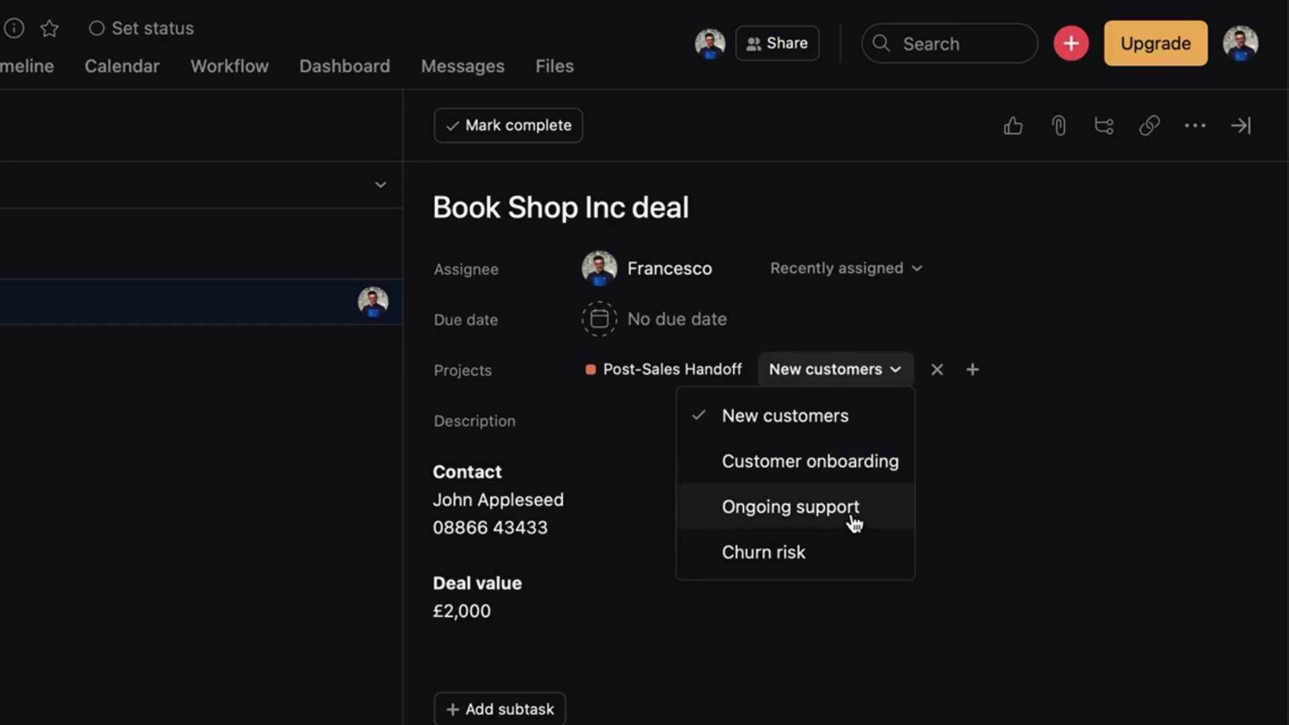
- Put the Book Shop Inc deal task under Ongoing support with a 29 March 2022 due date
left_click(855, 513)
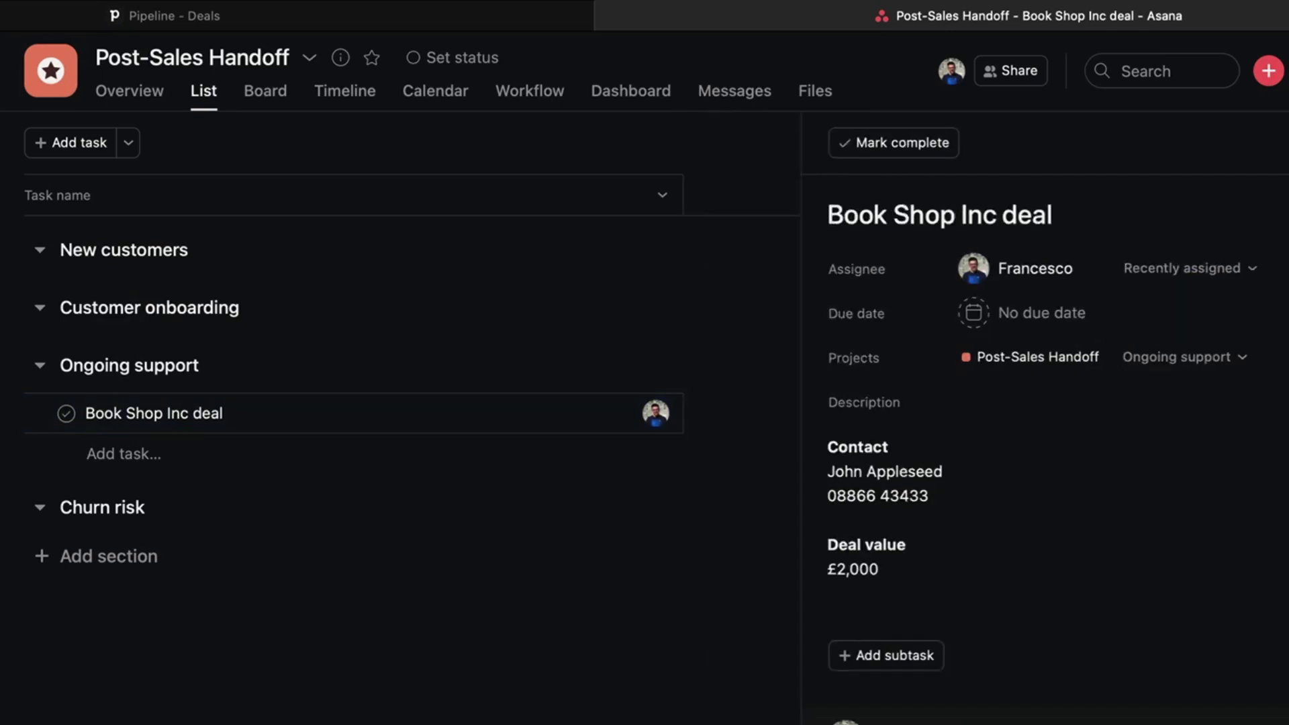
key("Escape")
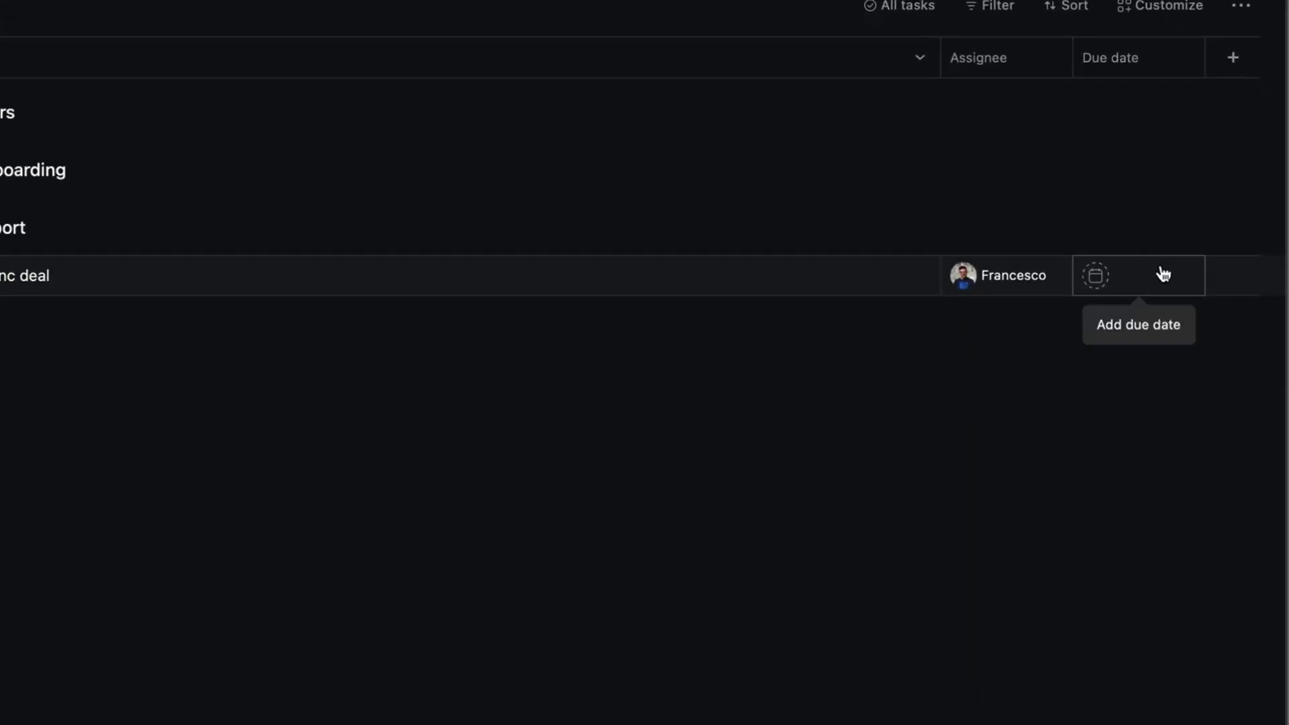
left_click(1182, 343)
left_click(1048, 645)
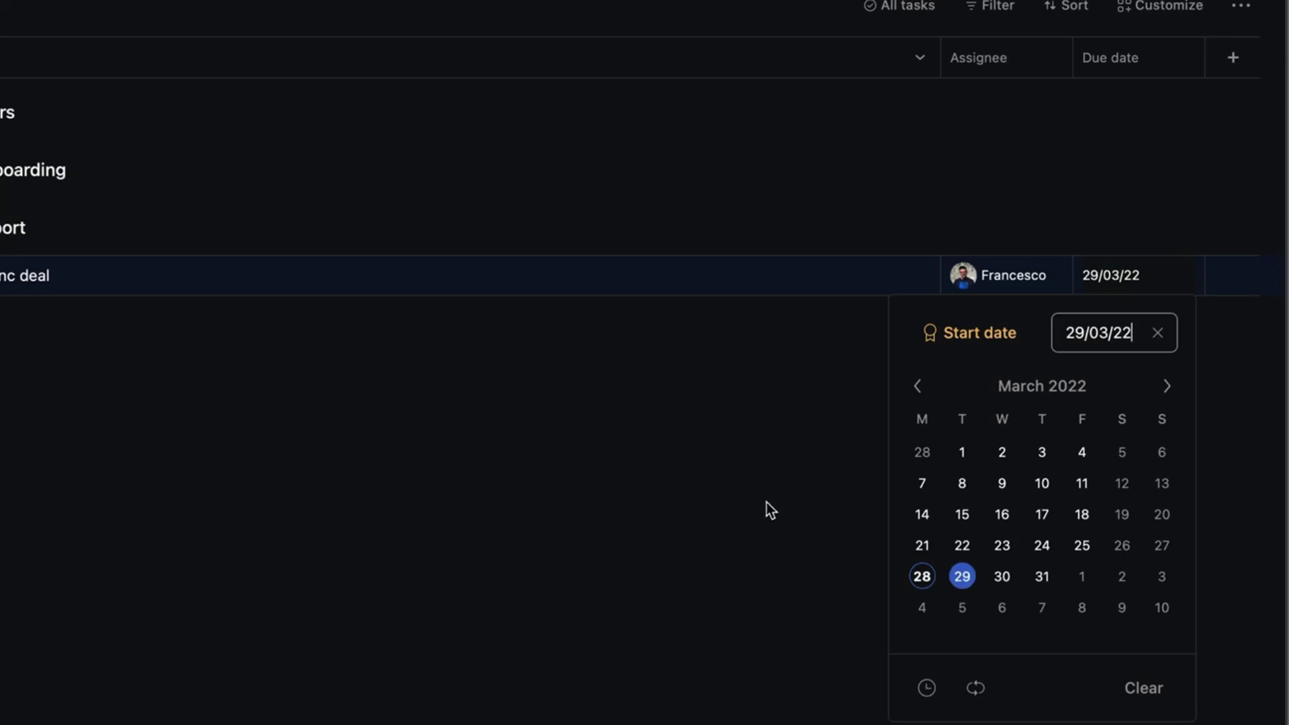
left_click(691, 535)
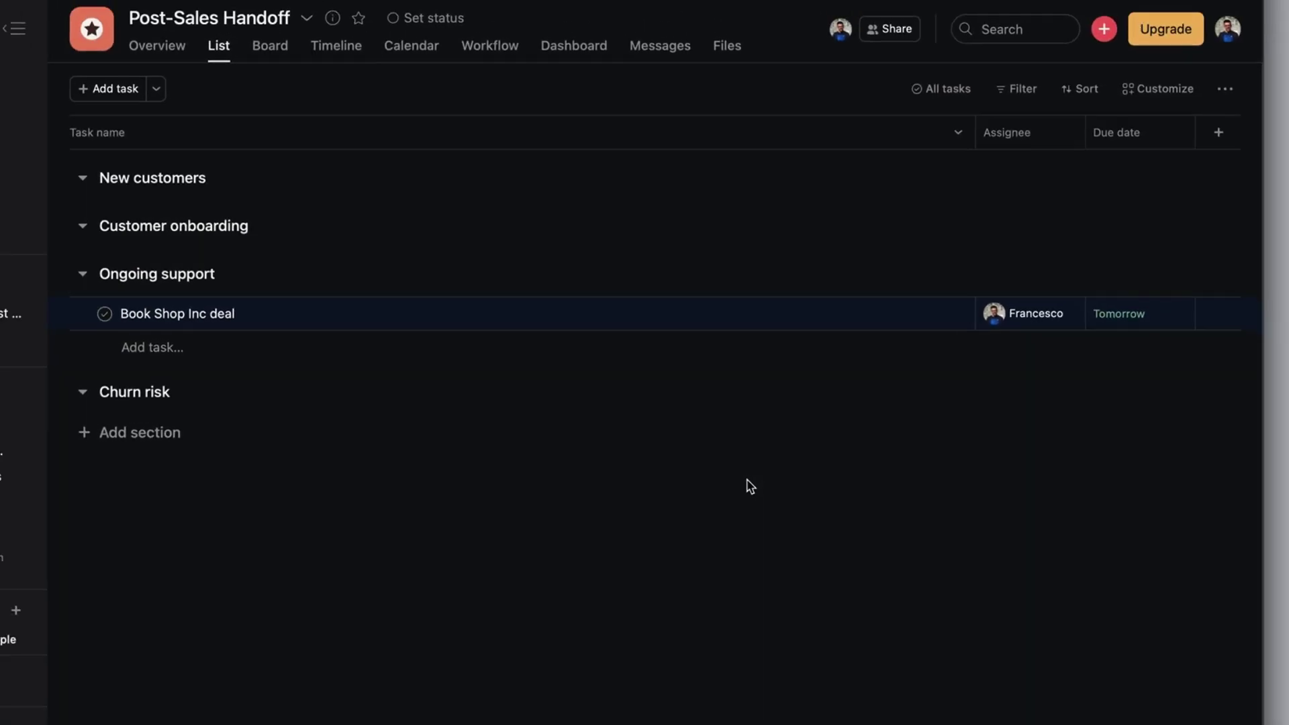
- Go back to the Pipedrive Deals board, where Book Shop Inc now sits in Negotiations Started
left_click(482, 69)
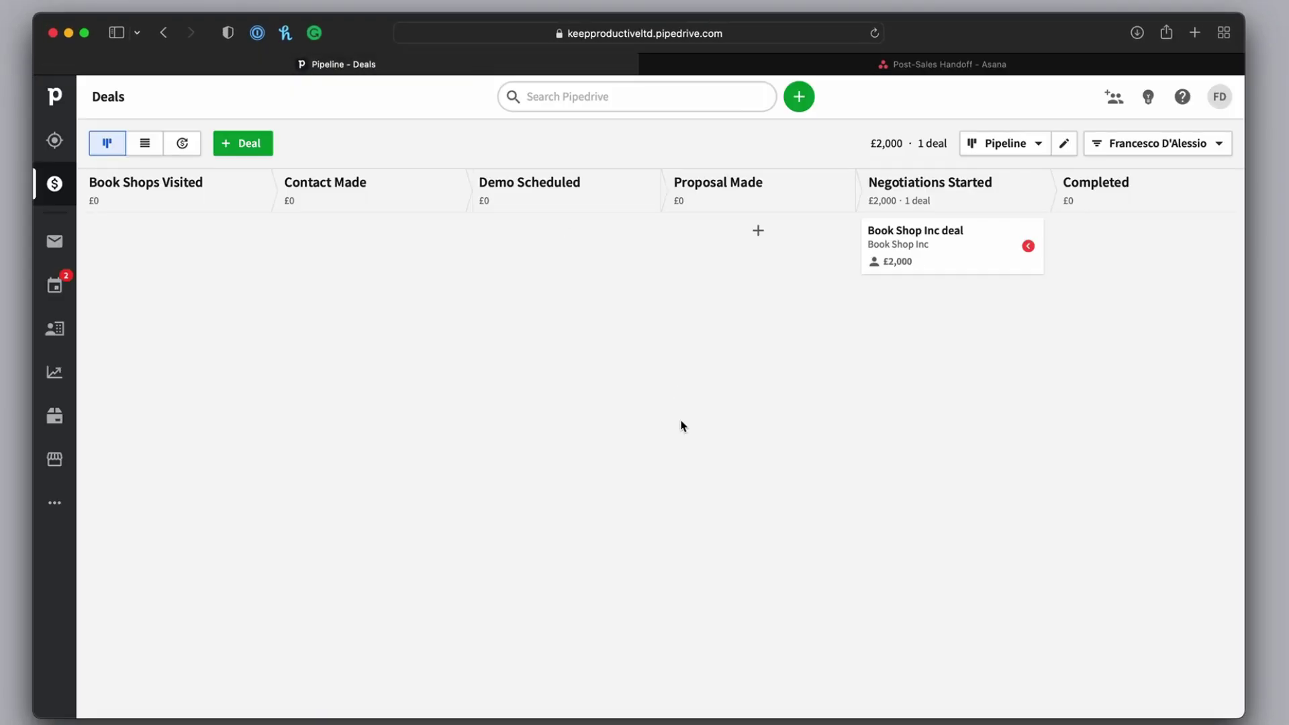